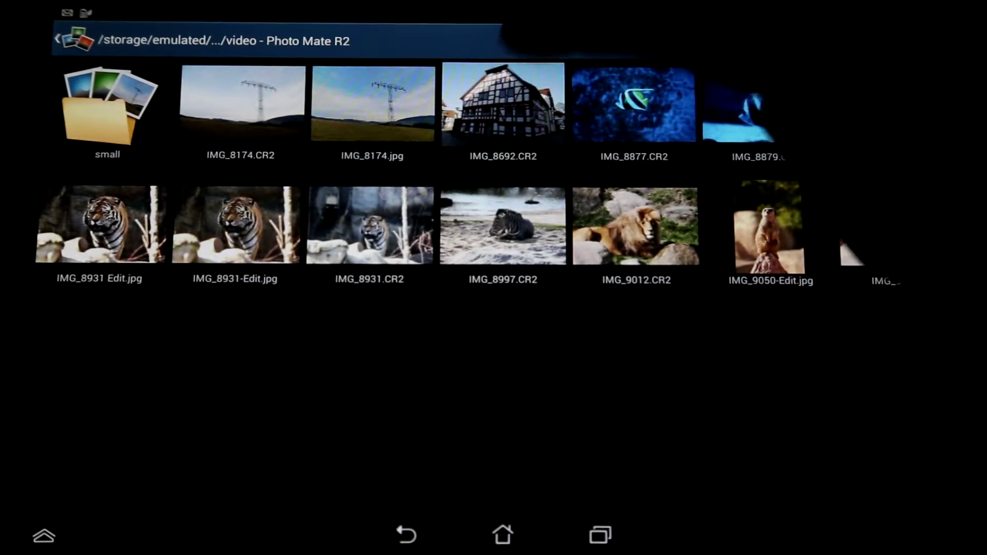
# Step: Open the half-timbered house photo IMG_8692.CR2 from its thumbnail into the editor
pyautogui.click(504, 105)
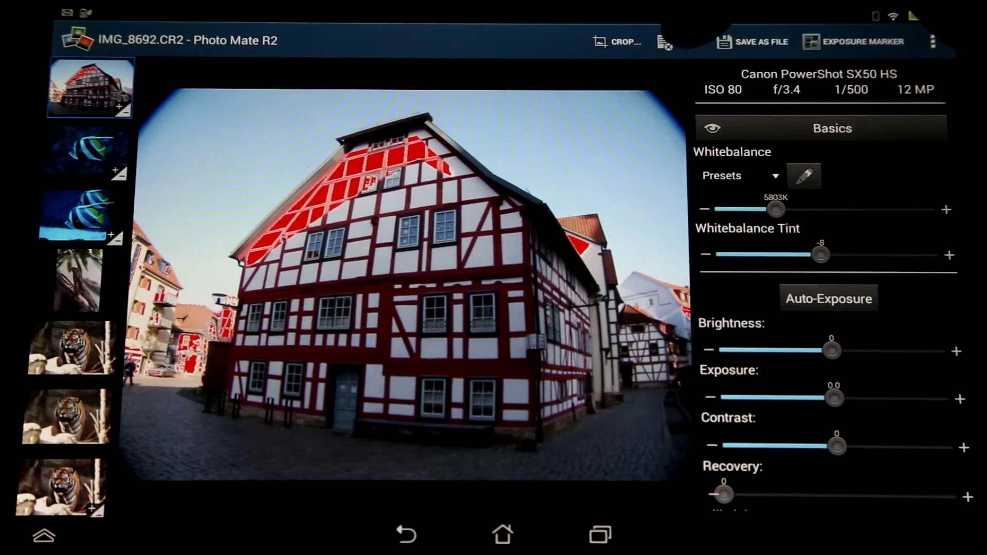
pyautogui.scroll(5, 533, 331)
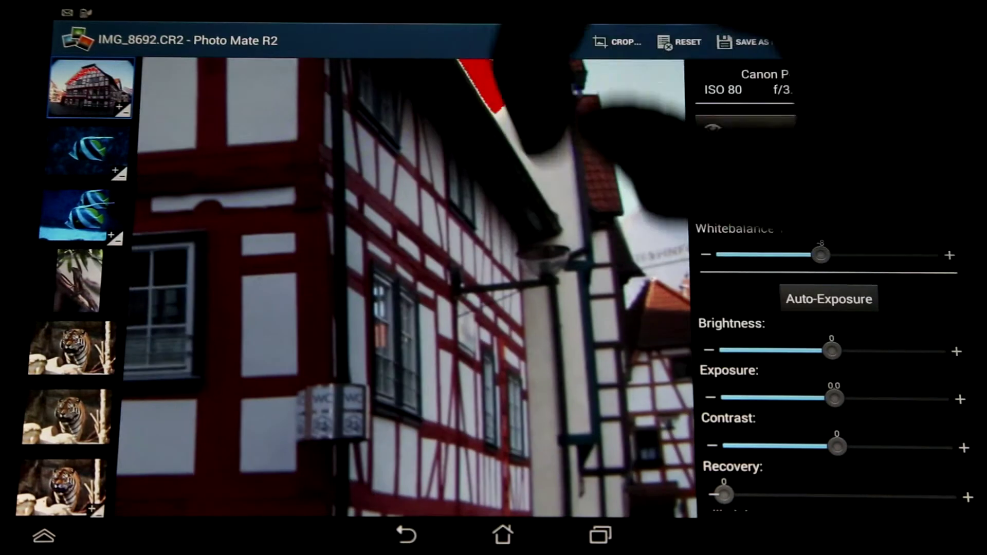
pyautogui.scroll(5, 405, 285)
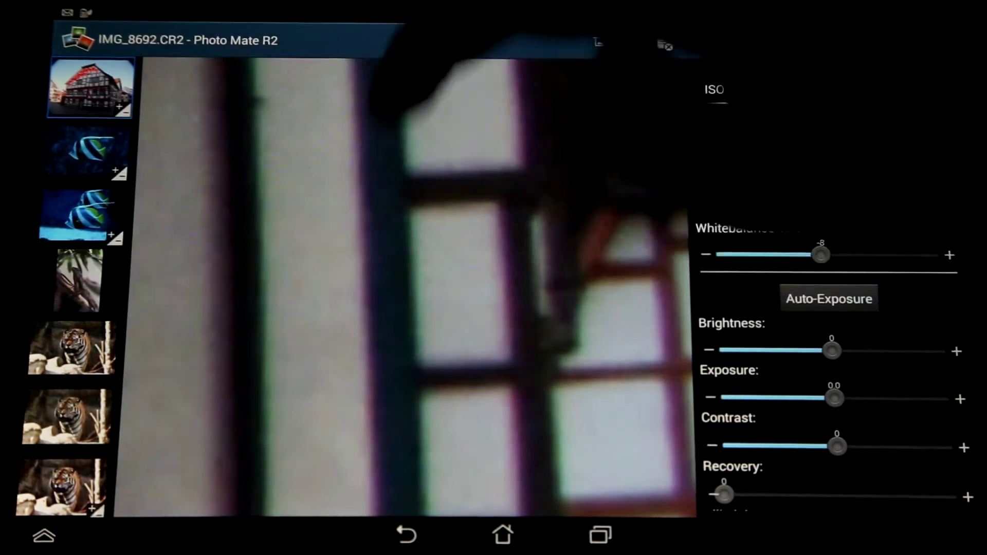
pyautogui.scroll(-5, 405, 286)
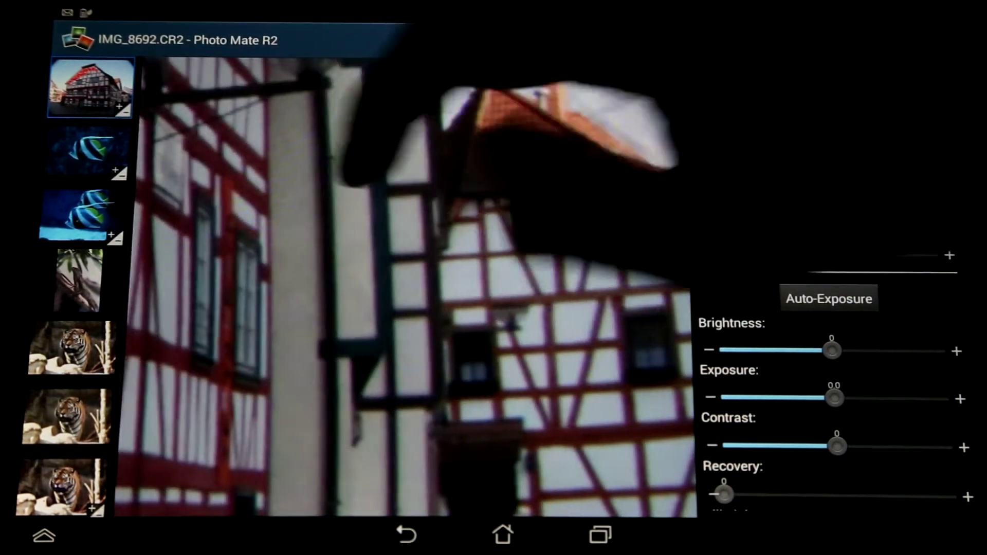
pyautogui.scroll(5, 405, 286)
pyautogui.scroll(-3, 404, 286)
pyautogui.scroll(3, 405, 286)
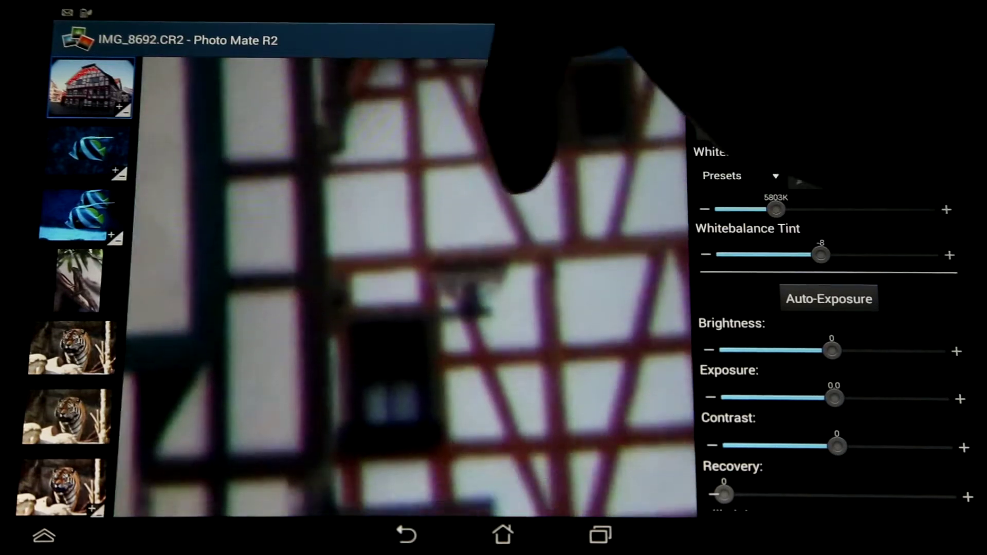
pyautogui.scroll(-5, 405, 285)
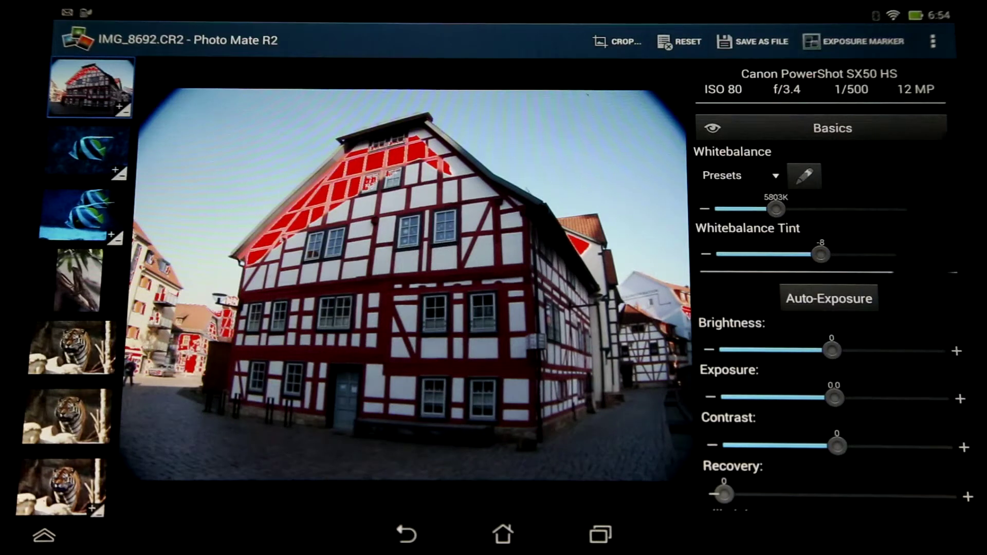
pyautogui.scroll(-2, 825, 309)
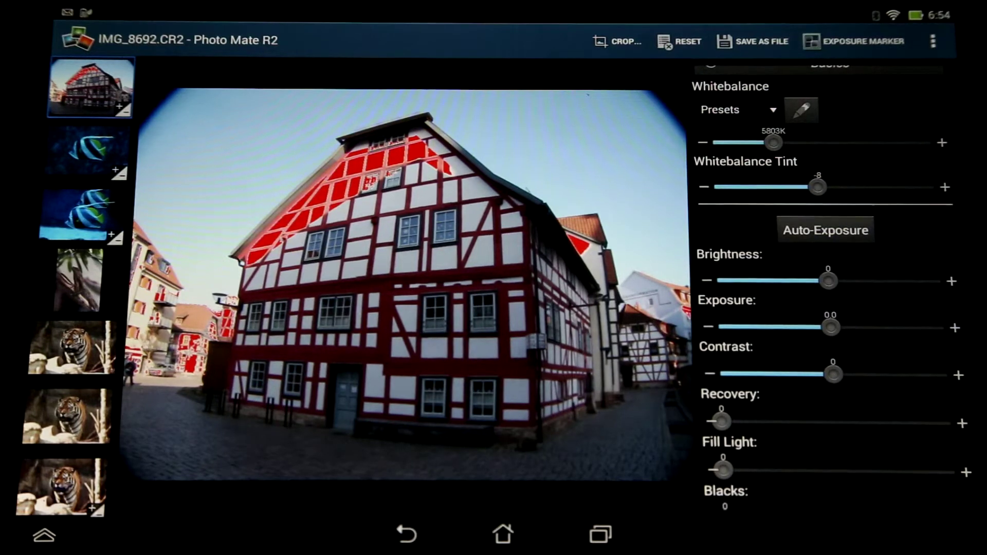
pyautogui.scroll(-2, 826, 309)
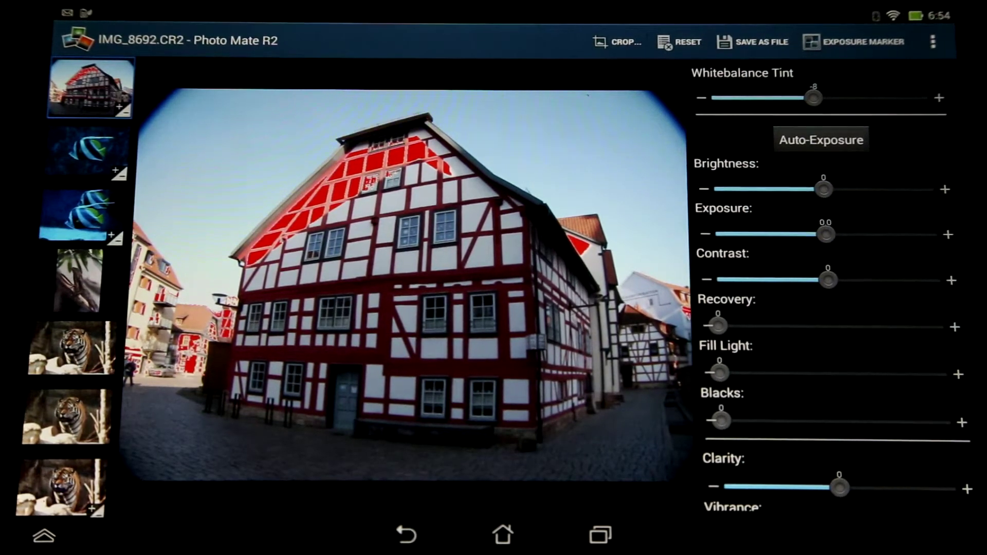
pyautogui.scroll(1, 830, 294)
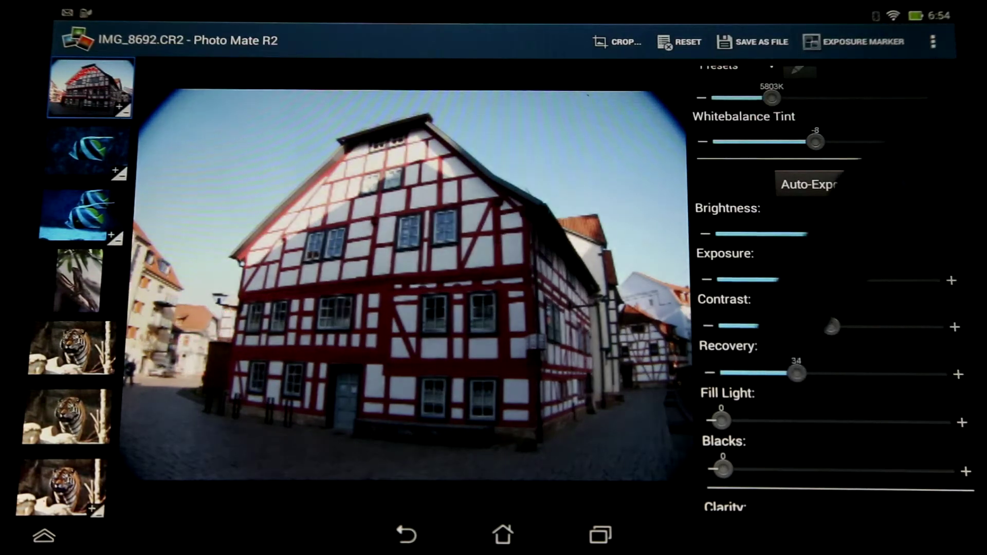
# Step: Set Recovery to 24, Contrast +28, boost clarity, then Sharpness 42 and Color Noise 16
pyautogui.moveTo(797, 373); pyautogui.dragTo(787, 374)
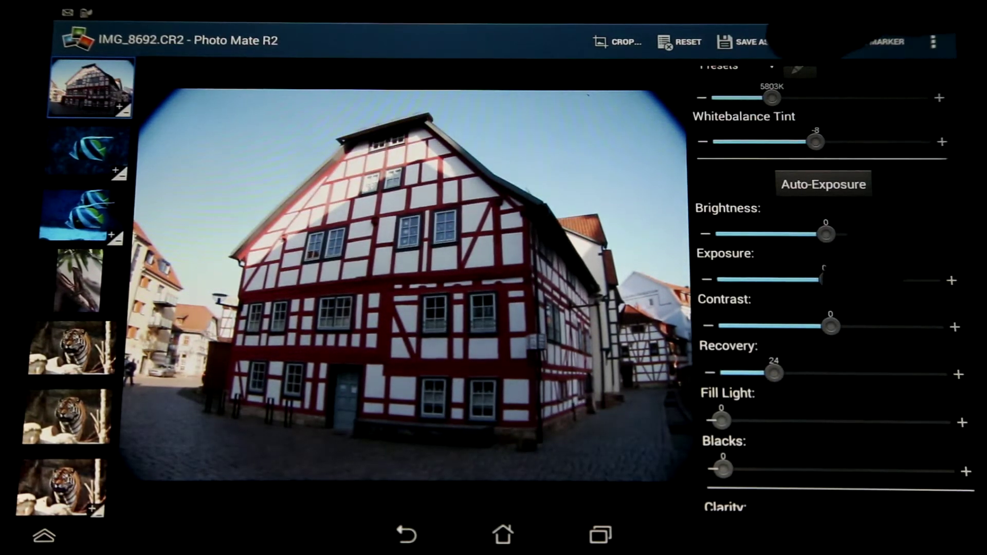
pyautogui.moveTo(838, 327)
pyautogui.mouseDown()
pyautogui.moveTo(893, 327)
pyautogui.moveTo(783, 326)
pyautogui.moveTo(888, 326)
pyautogui.moveTo(809, 326)
pyautogui.moveTo(870, 326)
pyautogui.moveTo(821, 327)
pyautogui.mouseUp()
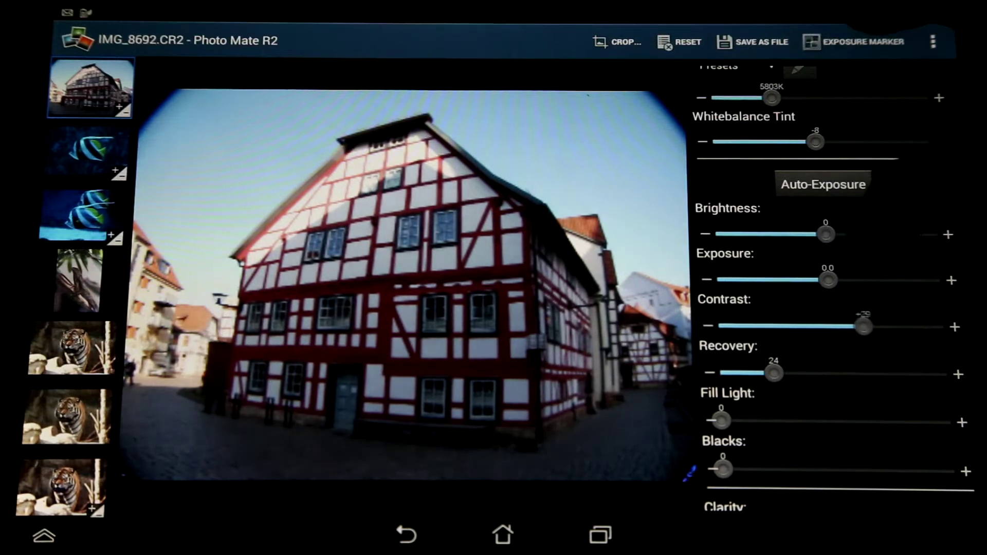
pyautogui.scroll(-5, 826, 308)
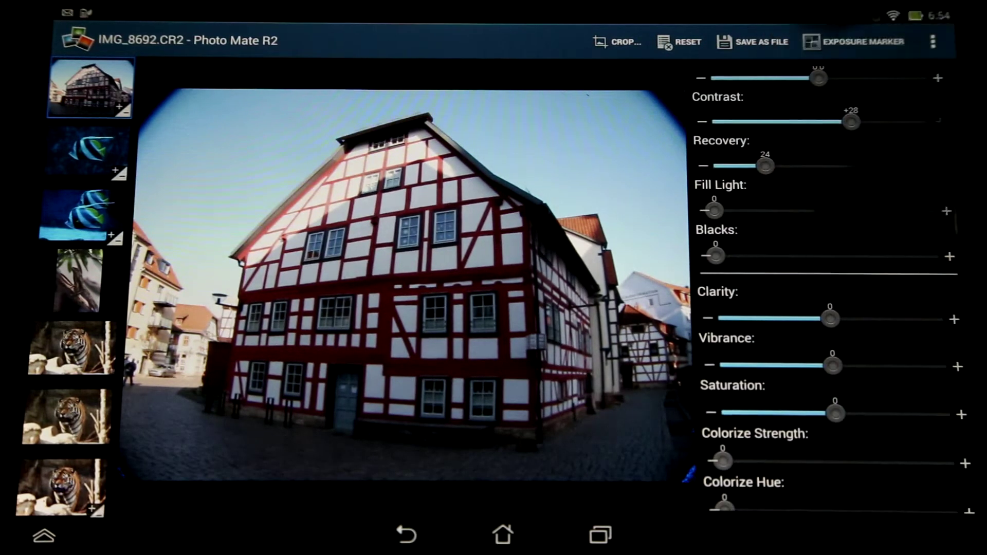
pyautogui.moveTo(830, 319); pyautogui.dragTo(868, 319)
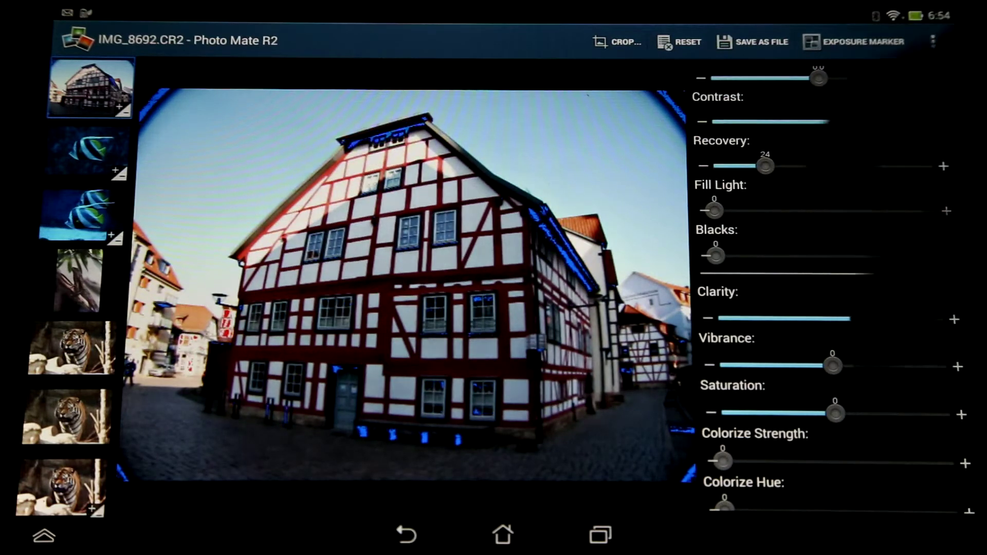
pyautogui.scroll(-4, 826, 309)
pyautogui.scroll(-3, 826, 309)
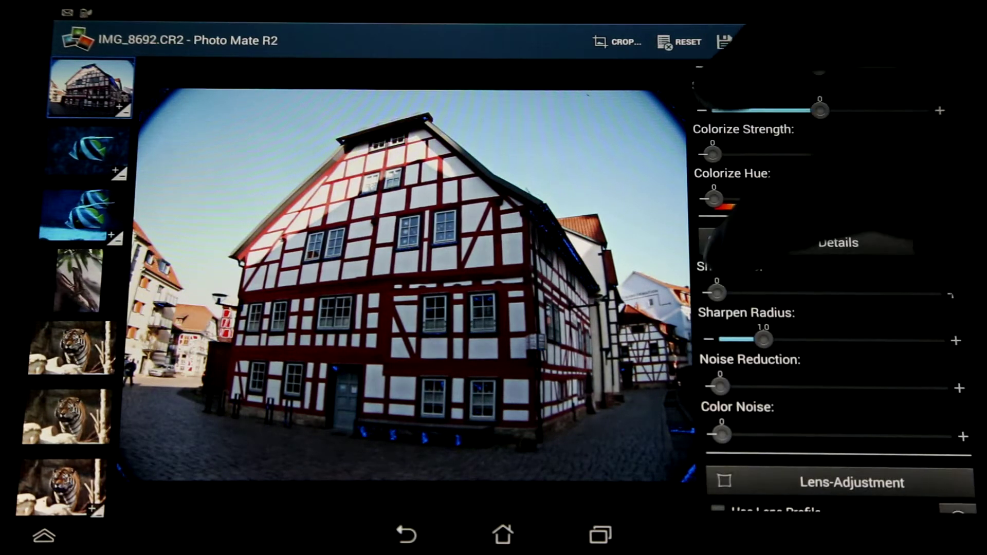
pyautogui.moveTo(716, 292); pyautogui.dragTo(828, 294)
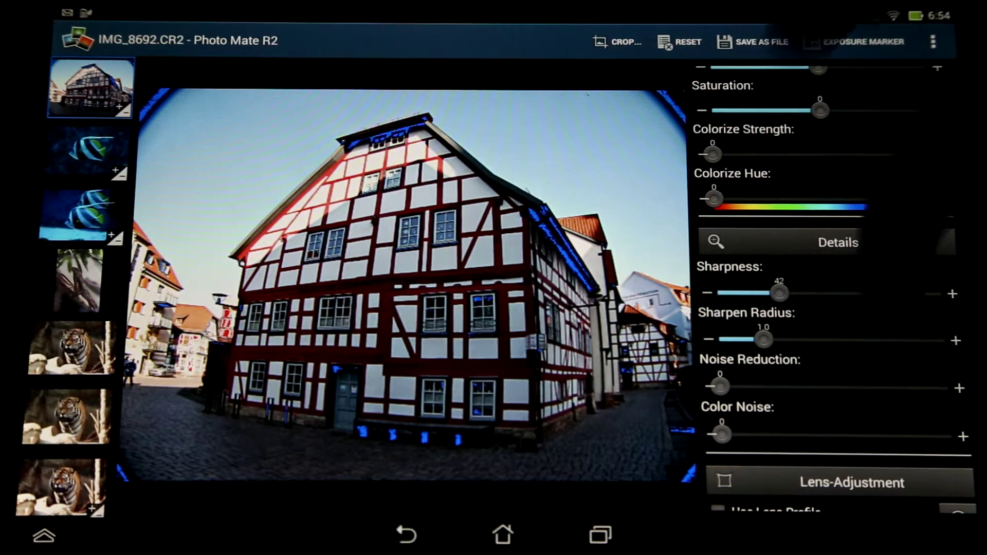
pyautogui.scroll(-3, 826, 308)
pyautogui.moveTo(715, 266); pyautogui.dragTo(751, 266)
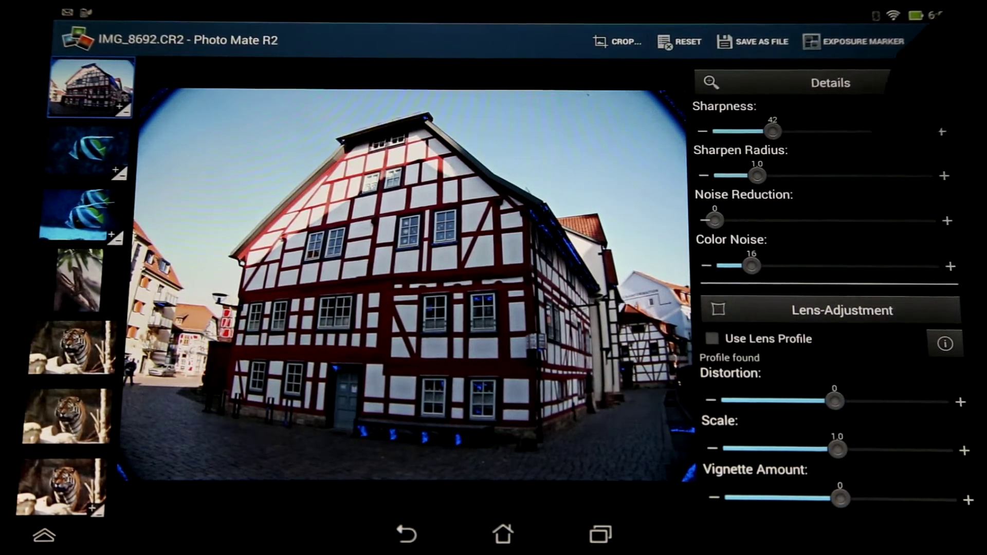
pyautogui.scroll(-3, 826, 308)
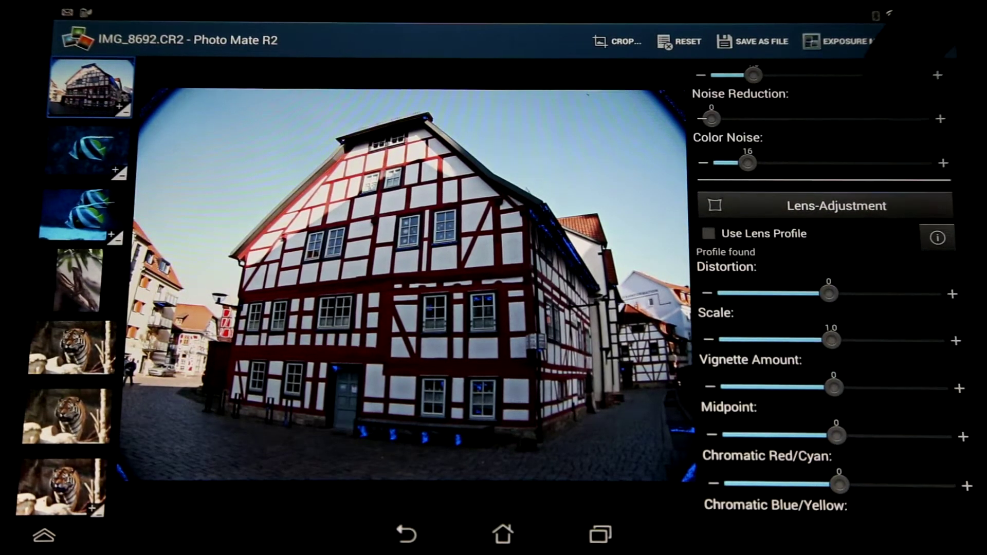
pyautogui.scroll(-1, 826, 309)
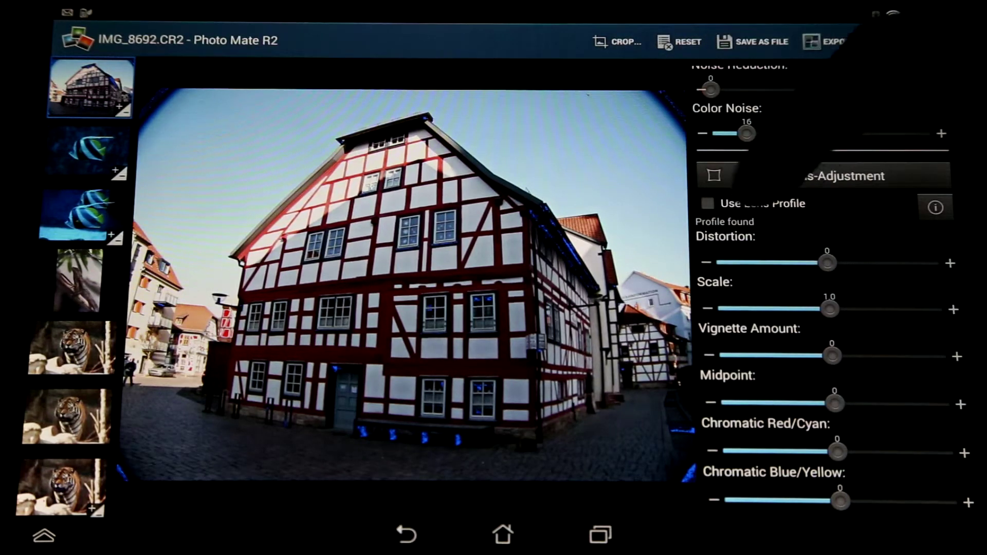
# Step: Enable Use Lens Profile and try other Distortion Amount values before returning it to 100
pyautogui.click(707, 204)
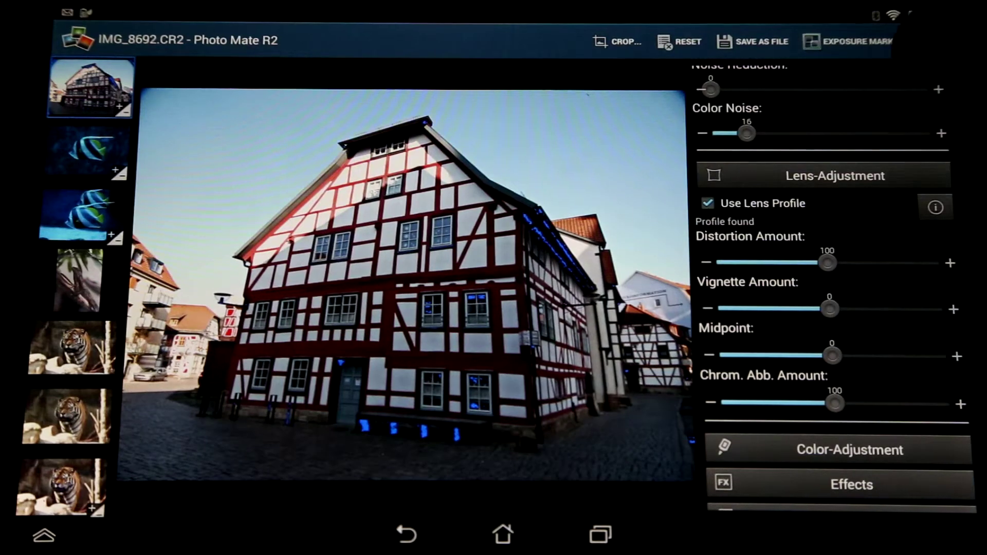
pyautogui.scroll(-2, 834, 308)
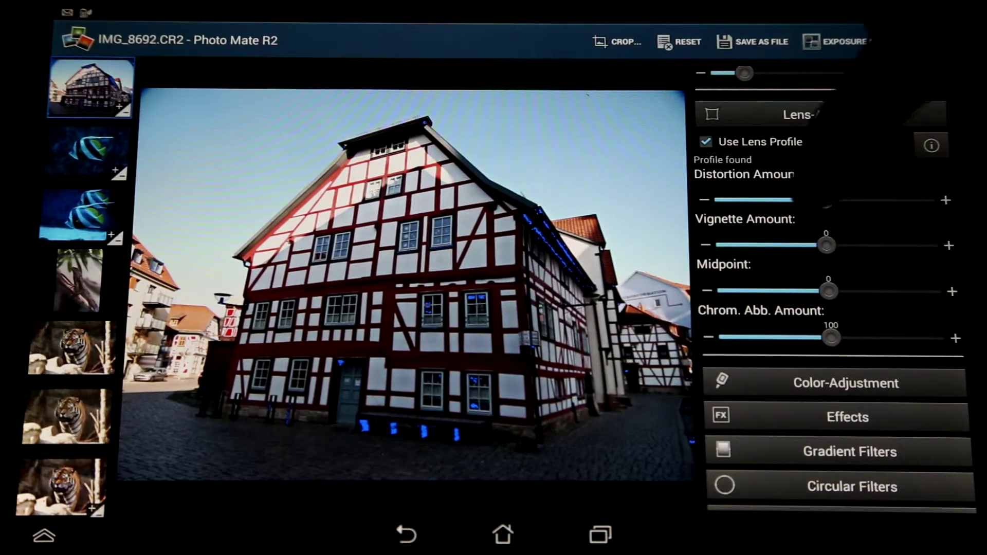
pyautogui.moveTo(806, 200)
pyautogui.mouseDown()
pyautogui.moveTo(822, 200)
pyautogui.moveTo(731, 200)
pyautogui.mouseUp()
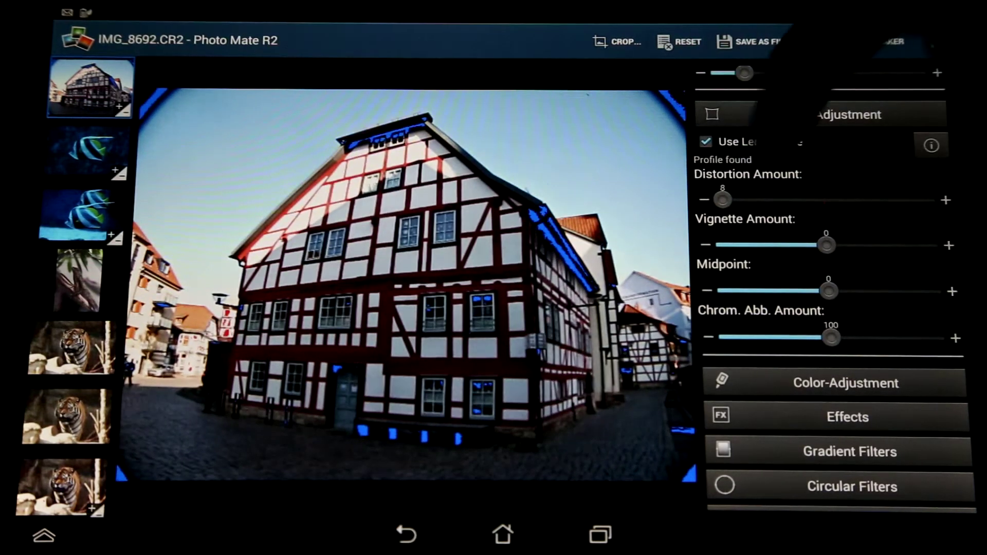
pyautogui.moveTo(744, 201); pyautogui.dragTo(929, 199)
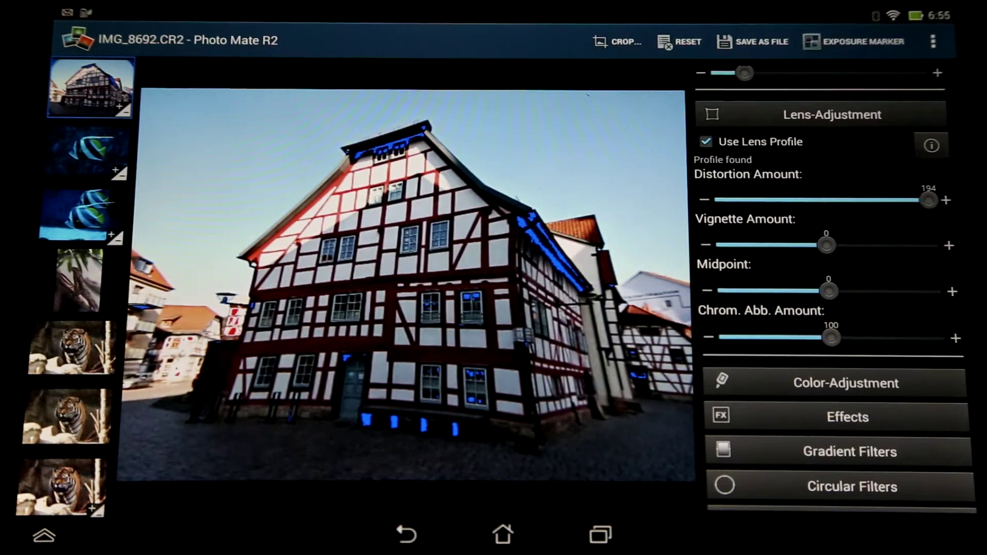
pyautogui.moveTo(929, 200); pyautogui.dragTo(825, 200)
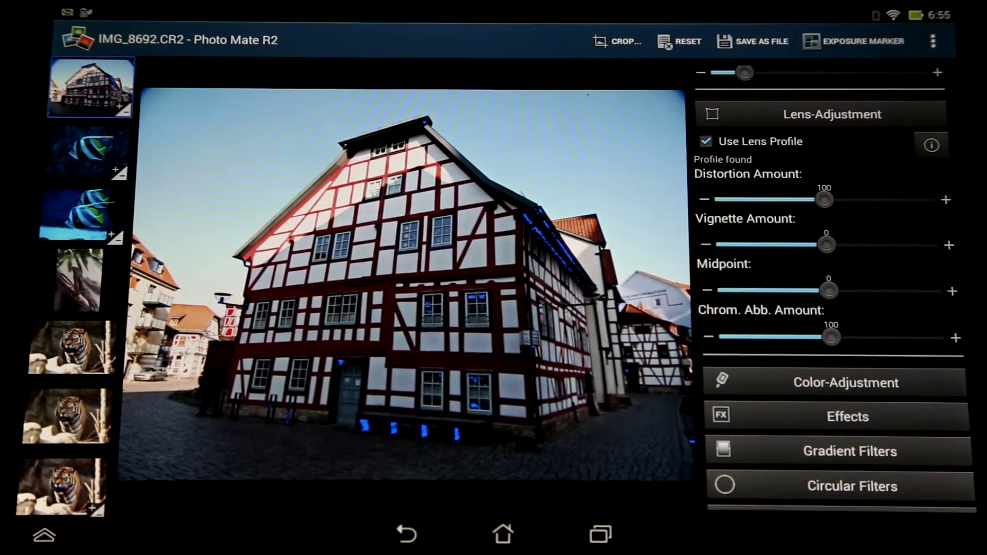
pyautogui.scroll(-2, 833, 347)
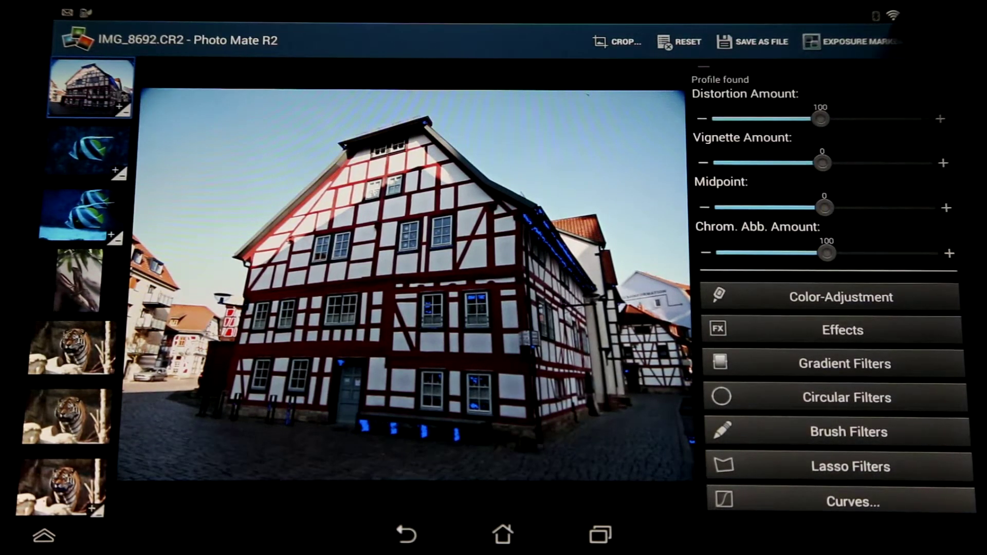
pyautogui.scroll(5, 402, 255)
pyautogui.scroll(3, 402, 255)
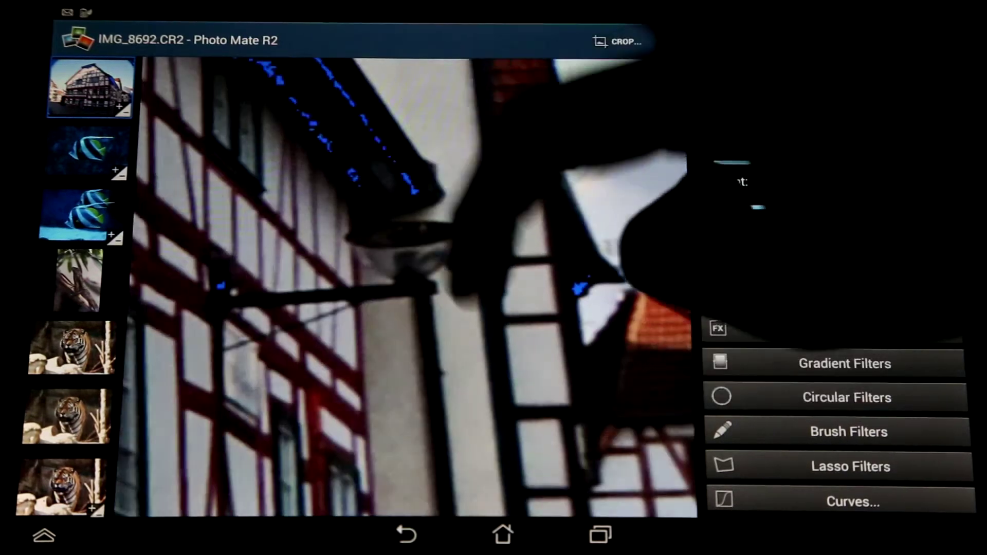
pyautogui.moveTo(463, 254); pyautogui.dragTo(408, 116)
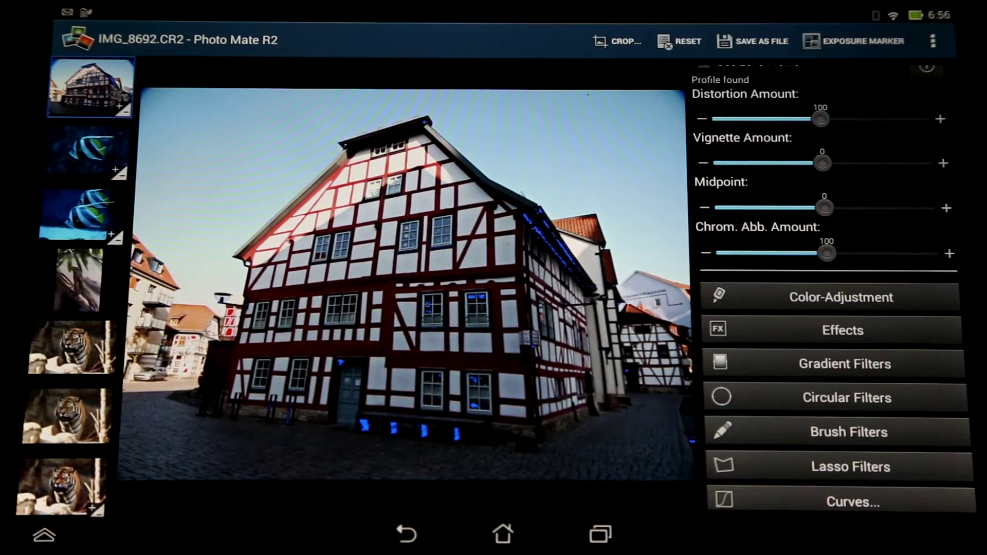
# Step: Choose a Full Size JPG export for IMG_8692 Edit.jpg and bring up its quality setting
pyautogui.click(753, 41)
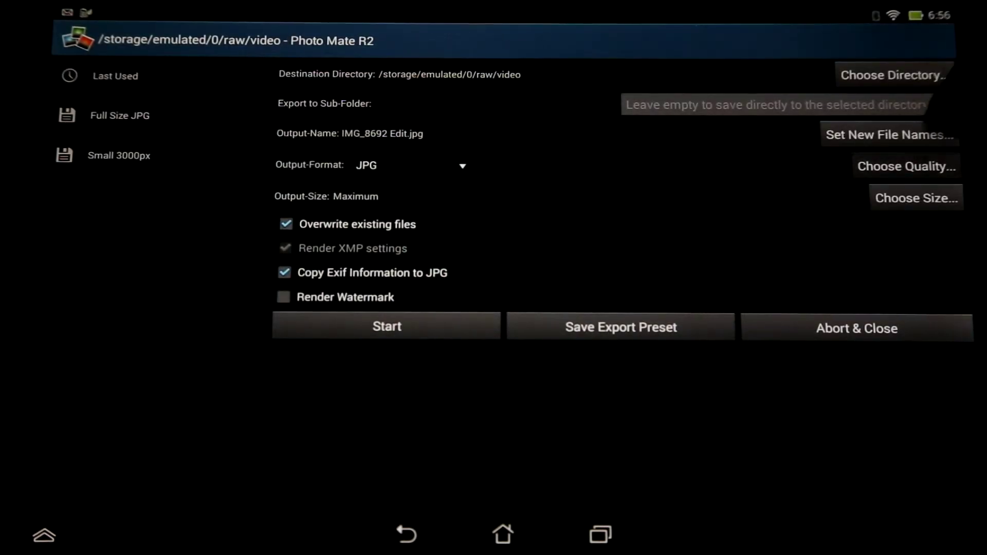
pyautogui.click(906, 166)
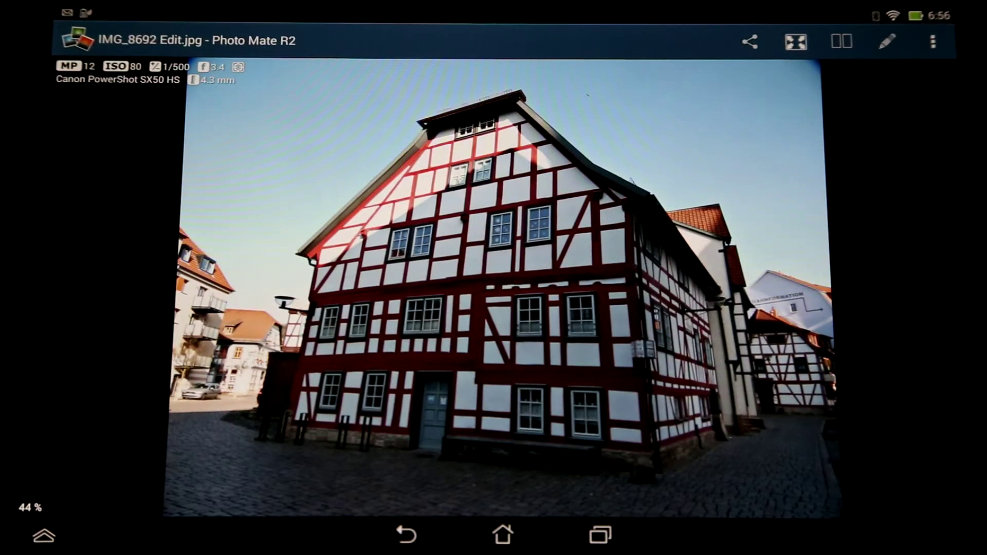
pyautogui.doubleClick(702, 324)
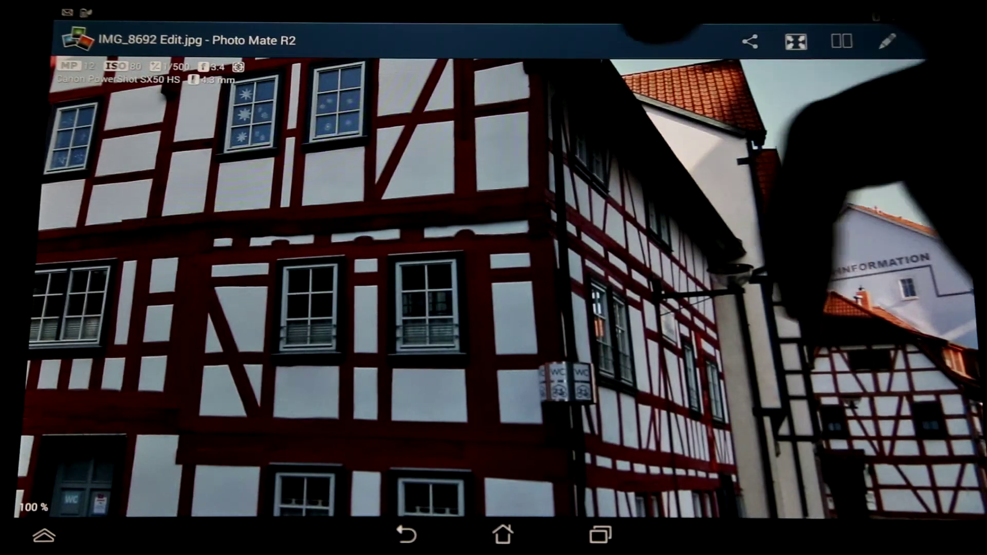
pyautogui.moveTo(772, 347); pyautogui.dragTo(744, 204)
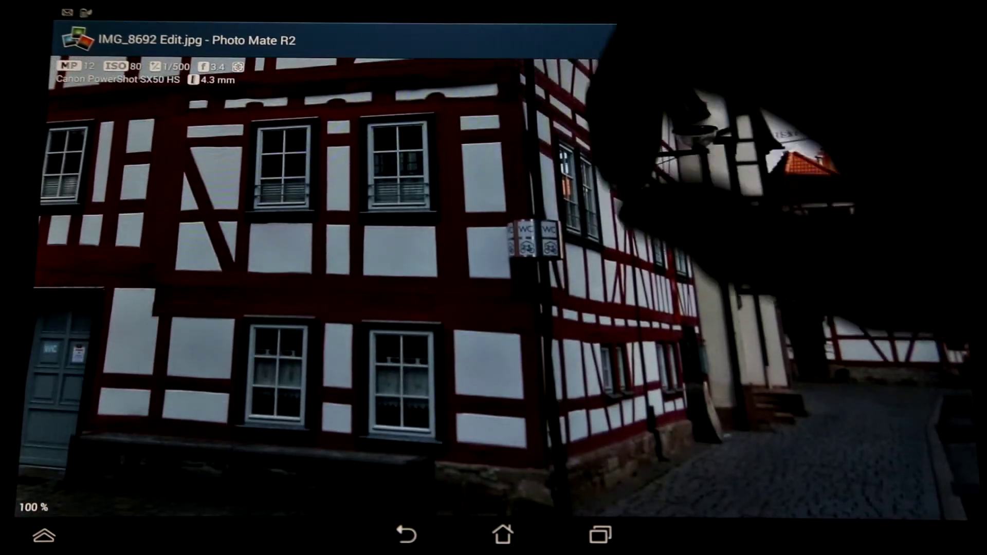
pyautogui.doubleClick(641, 201)
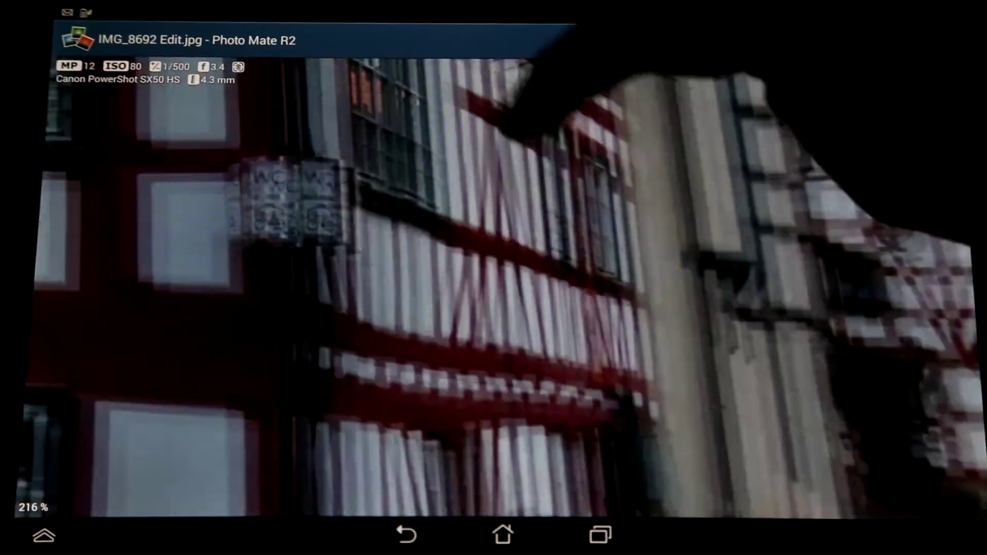
pyautogui.moveTo(879, 224); pyautogui.dragTo(610, 77)
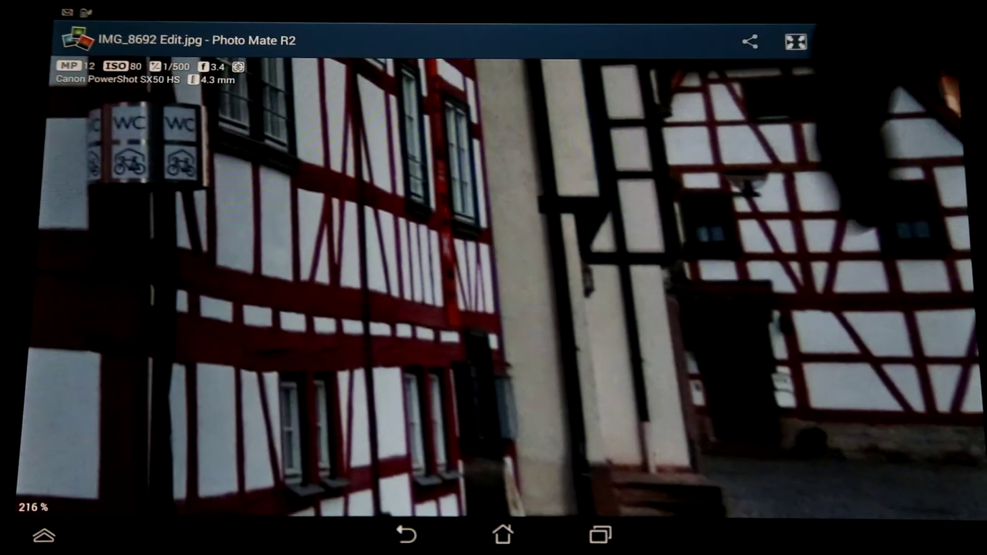
pyautogui.scroll(2, 493, 231)
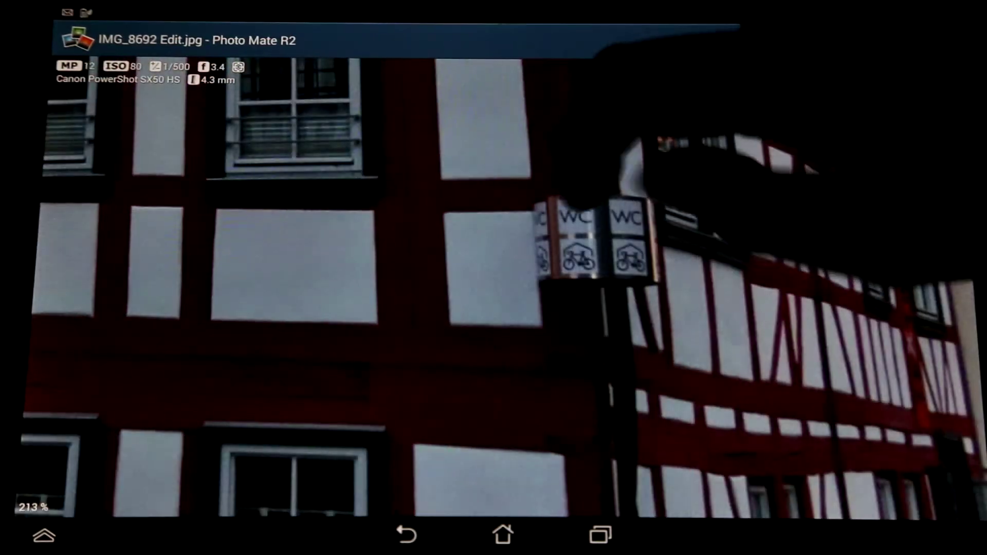
pyautogui.scroll(3, 595, 240)
pyautogui.scroll(-5, 493, 277)
pyautogui.scroll(-5, 493, 278)
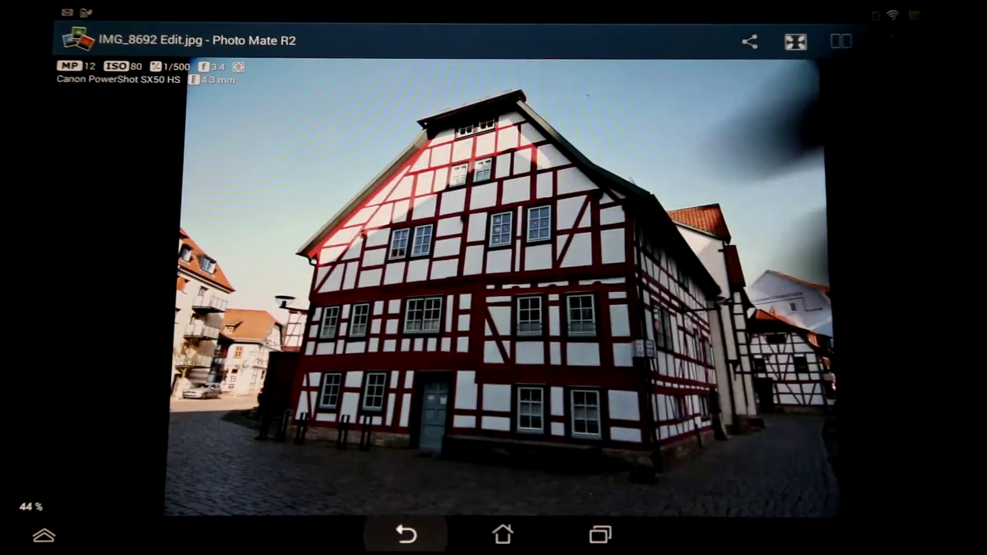
pyautogui.click(842, 41)
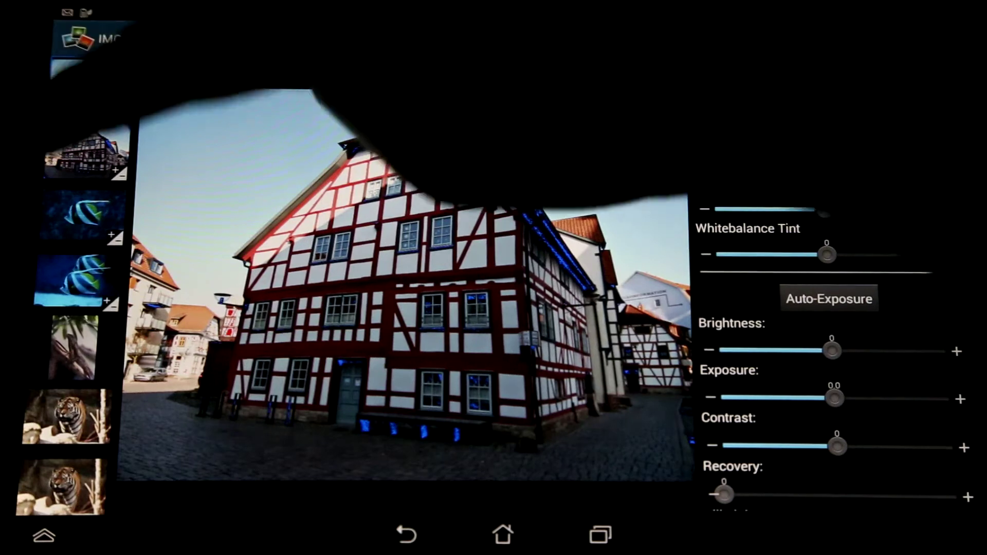
# Step: Switch the editor to the angelfish RAW photo IMG_8877.CR2 in the filmstrip
pyautogui.click(82, 215)
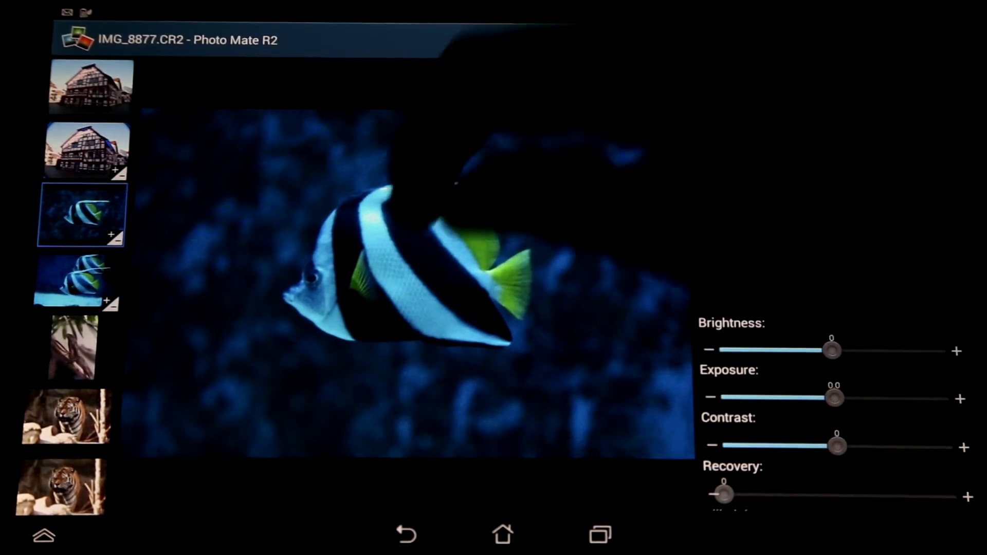
pyautogui.scroll(3, 509, 247)
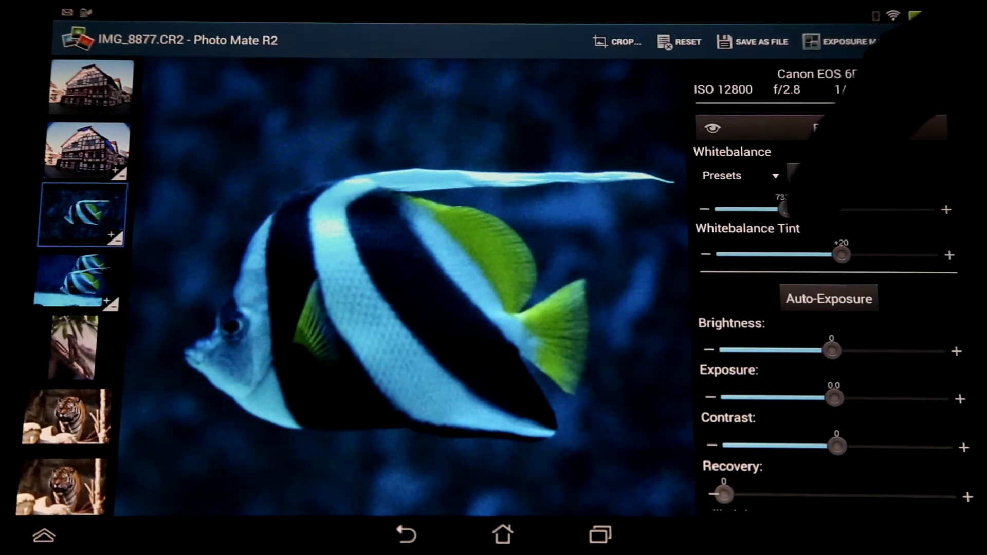
# Step: Push the angelfish photo's white balance to its 50000K maximum and its tint to +61
pyautogui.moveTo(785, 208); pyautogui.dragTo(845, 209)
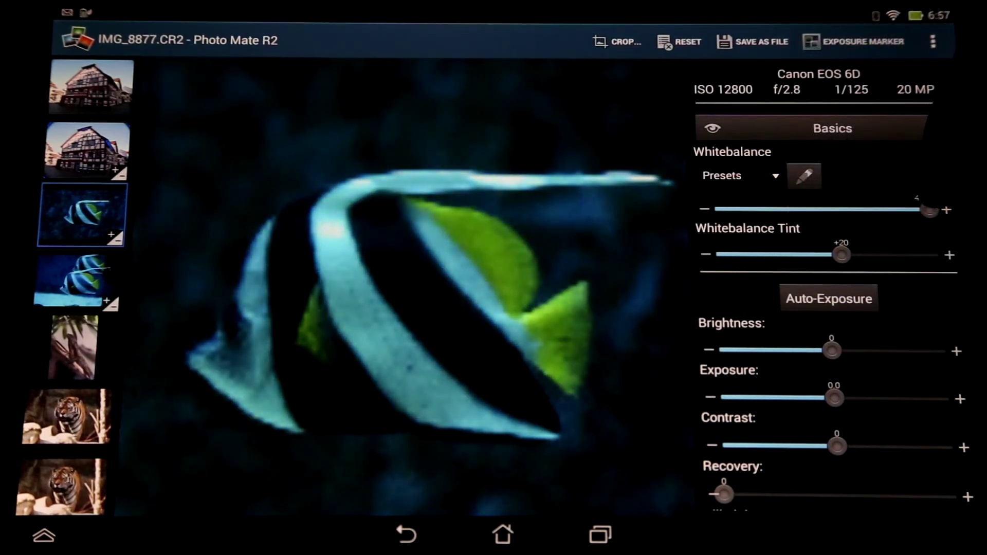
pyautogui.moveTo(934, 209); pyautogui.dragTo(938, 209)
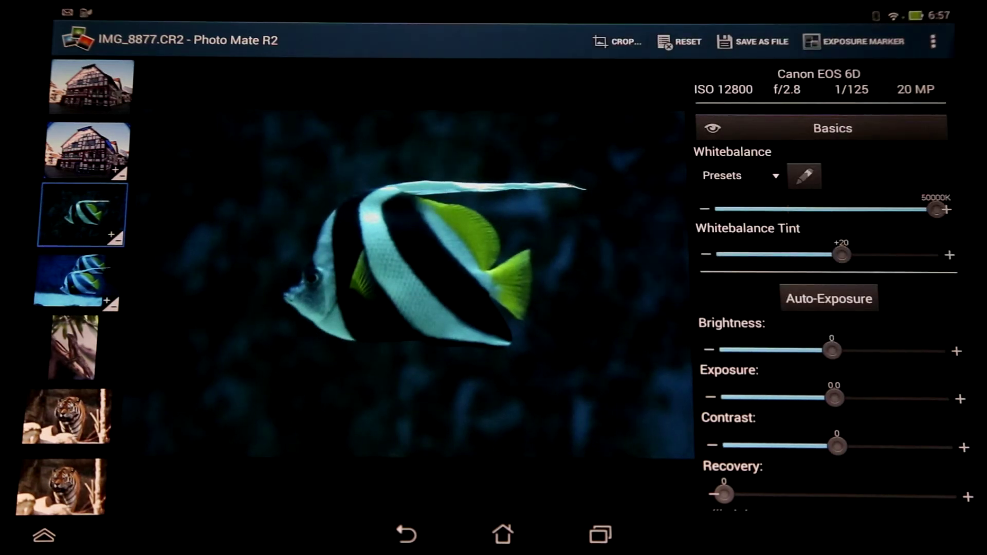
pyautogui.moveTo(820, 255)
pyautogui.mouseDown()
pyautogui.moveTo(811, 255)
pyautogui.moveTo(873, 255)
pyautogui.mouseUp()
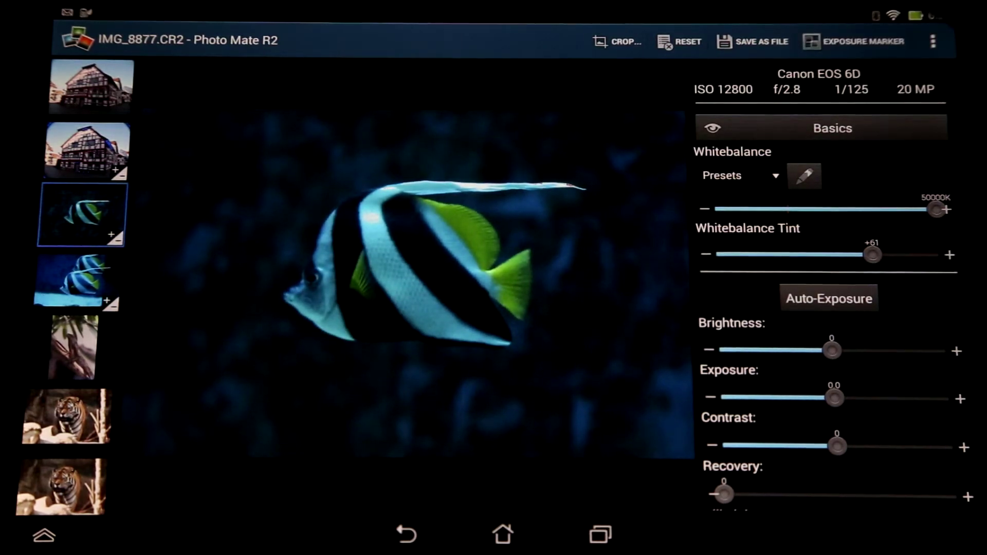
pyautogui.scroll(5, 409, 262)
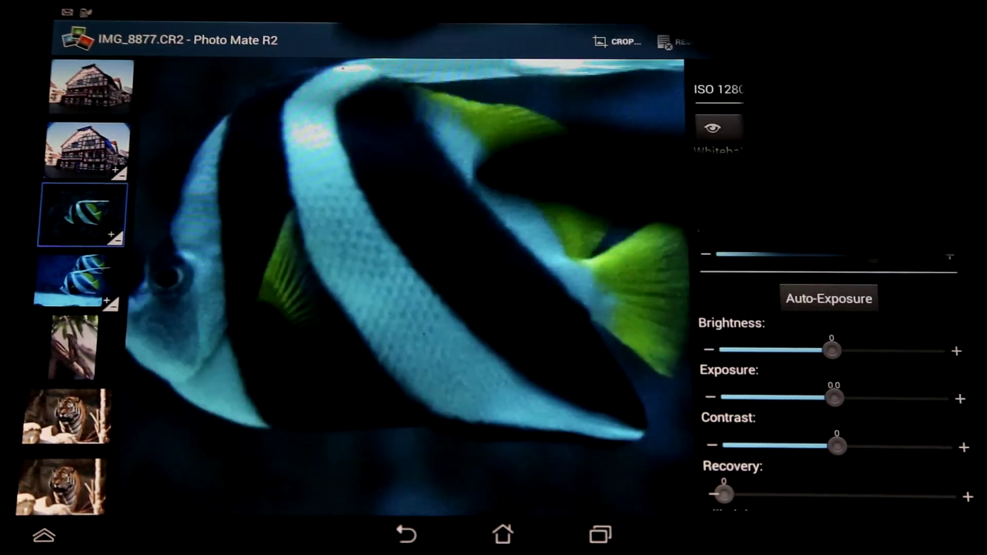
pyautogui.moveTo(517, 108); pyautogui.dragTo(524, 154)
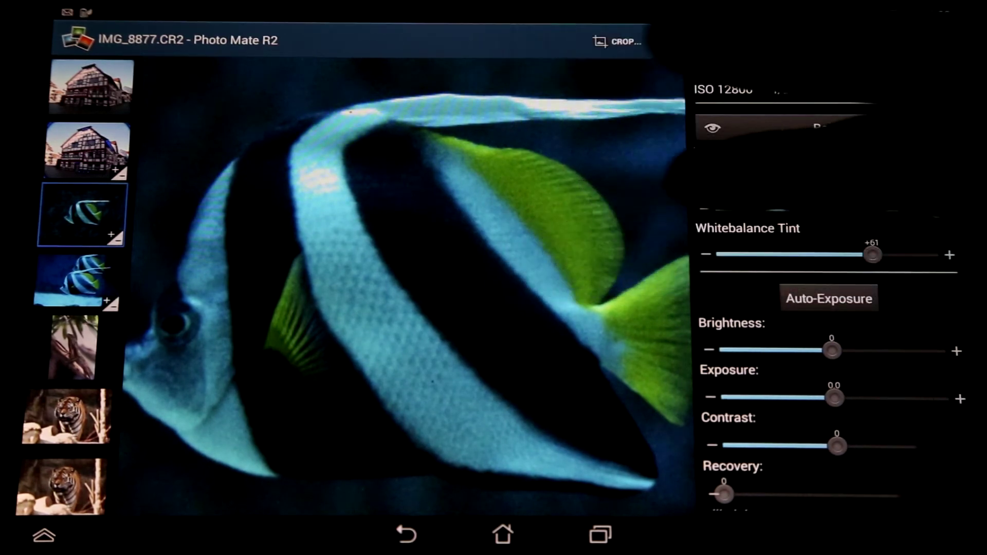
pyautogui.scroll(-10, 829, 309)
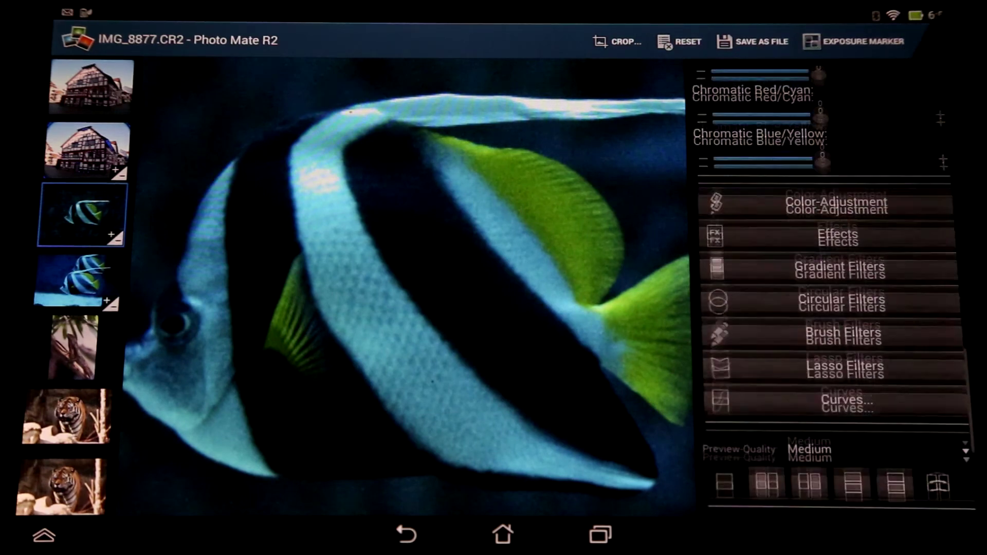
pyautogui.scroll(-2, 925, 270)
pyautogui.scroll(-3, 833, 309)
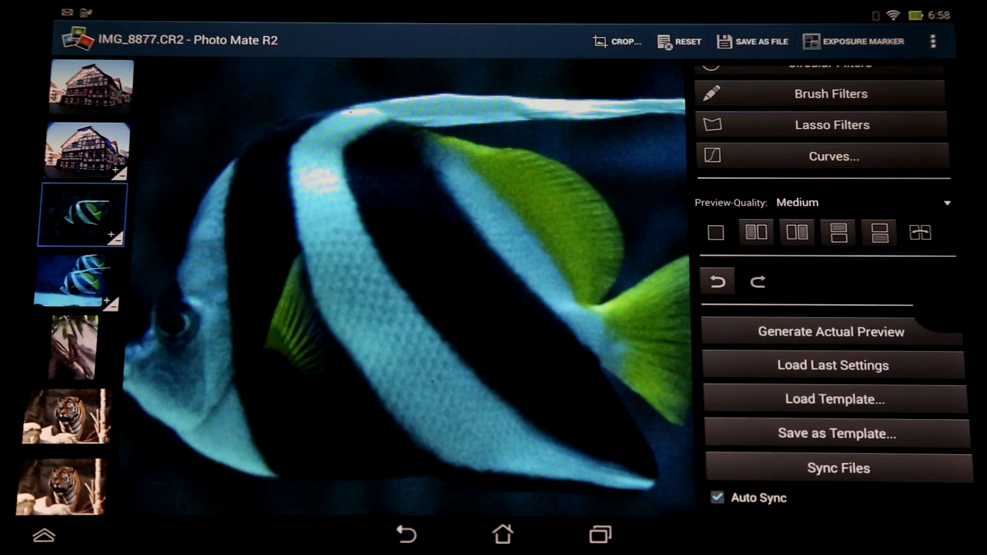
# Step: Render a full-quality actual preview of the warmed angelfish photo
pyautogui.click(832, 332)
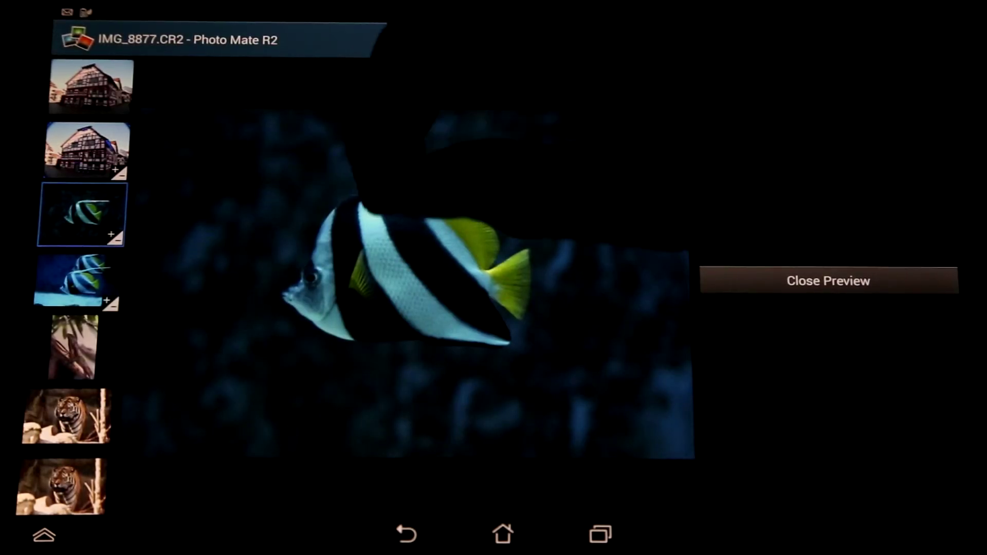
pyautogui.scroll(5, 424, 273)
# Step: Pan around the zoomed angelfish preview to inspect it, then close the actual preview
pyautogui.moveTo(532, 154); pyautogui.dragTo(551, 212)
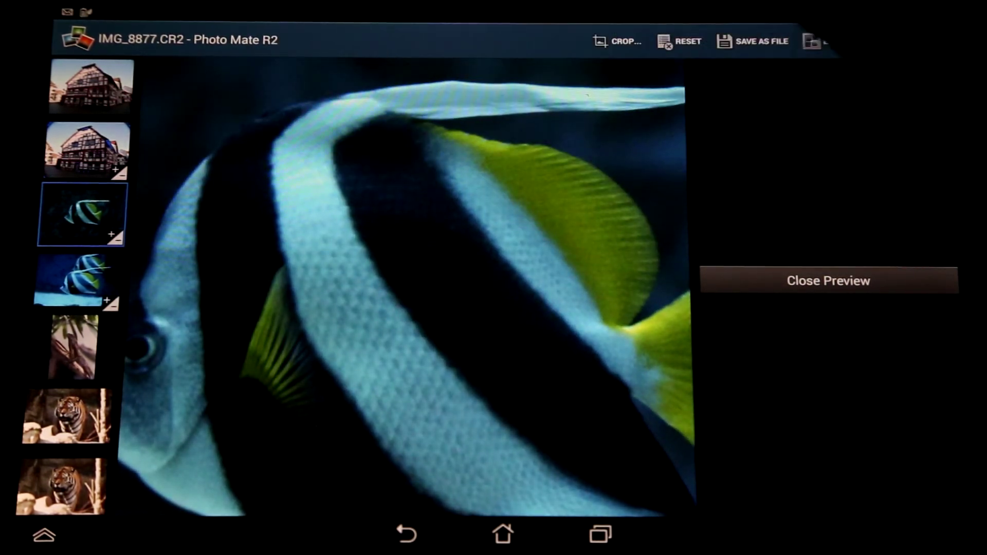
pyautogui.scroll(-3, 425, 293)
pyautogui.moveTo(501, 247); pyautogui.dragTo(455, 266)
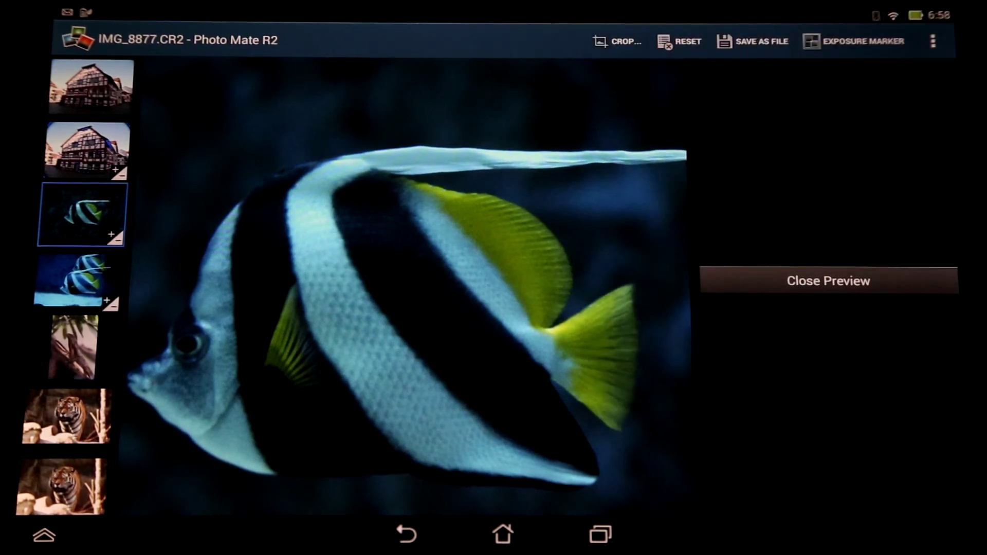
pyautogui.moveTo(540, 155); pyautogui.dragTo(532, 135)
pyautogui.scroll(-3, 540, 135)
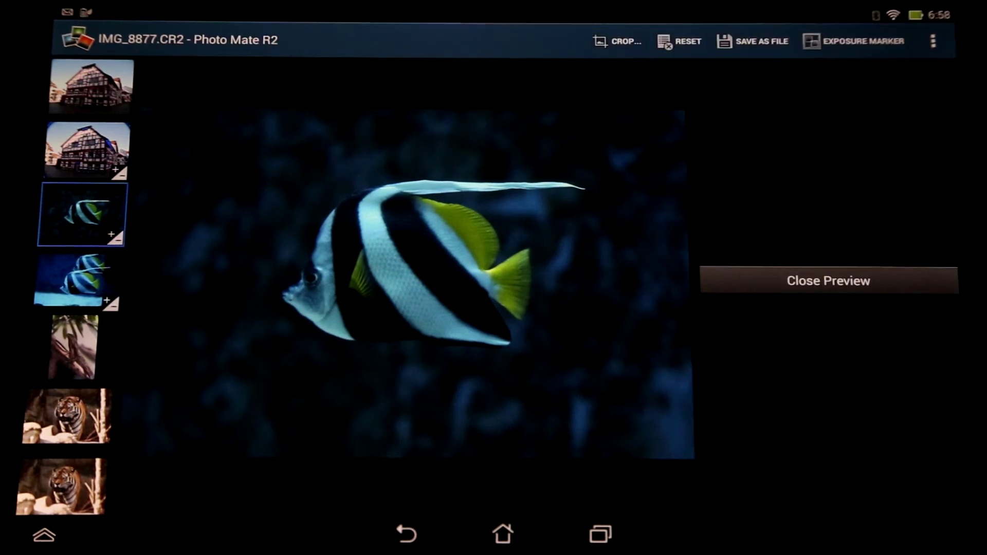
pyautogui.scroll(3, 440, 246)
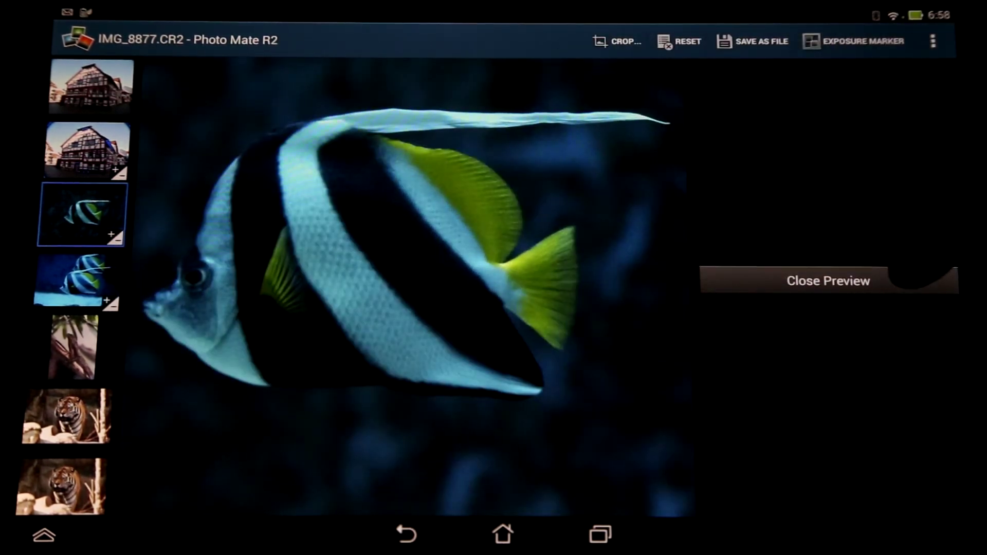
pyautogui.click(795, 280)
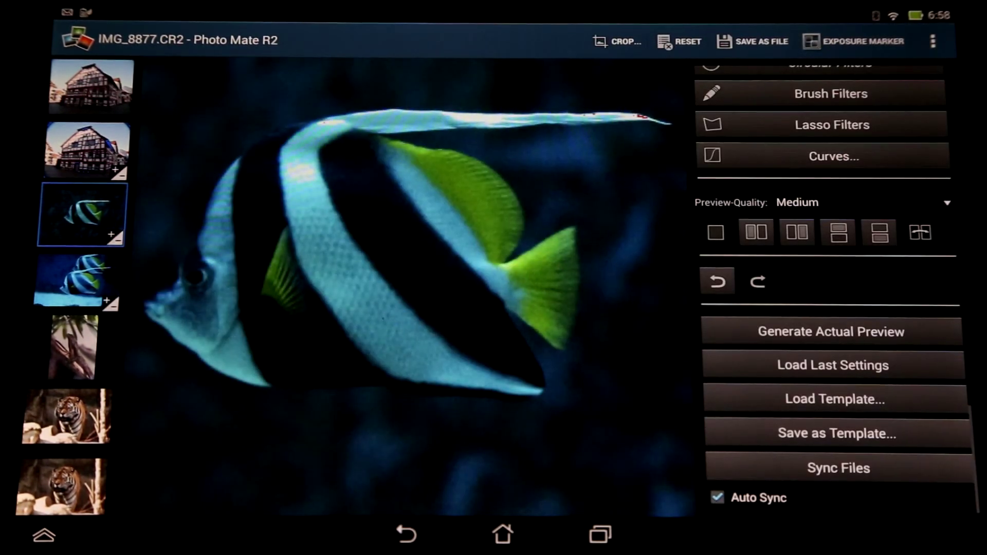
pyautogui.scroll(-3, 409, 262)
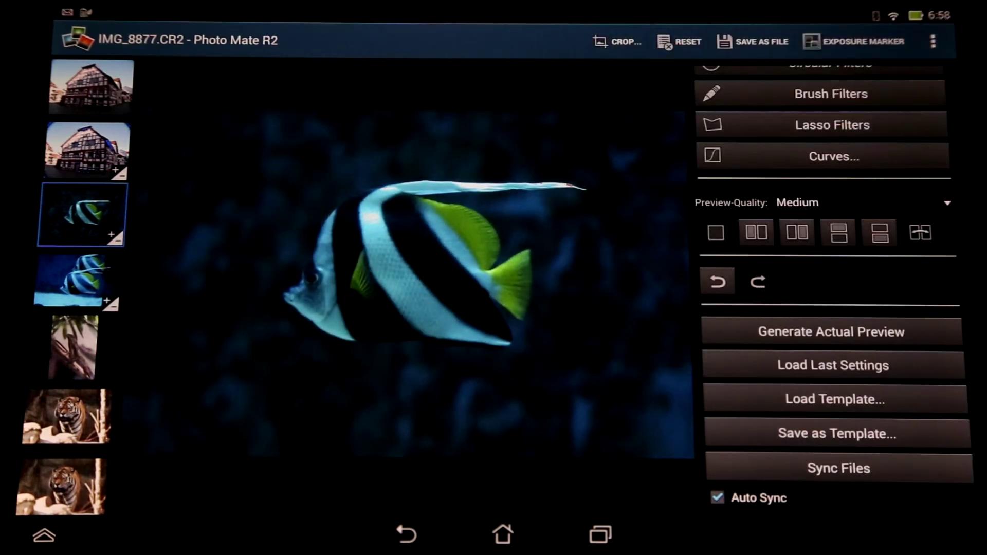
pyautogui.scroll(5, 837, 308)
pyautogui.scroll(3, 834, 309)
pyautogui.scroll(5, 833, 308)
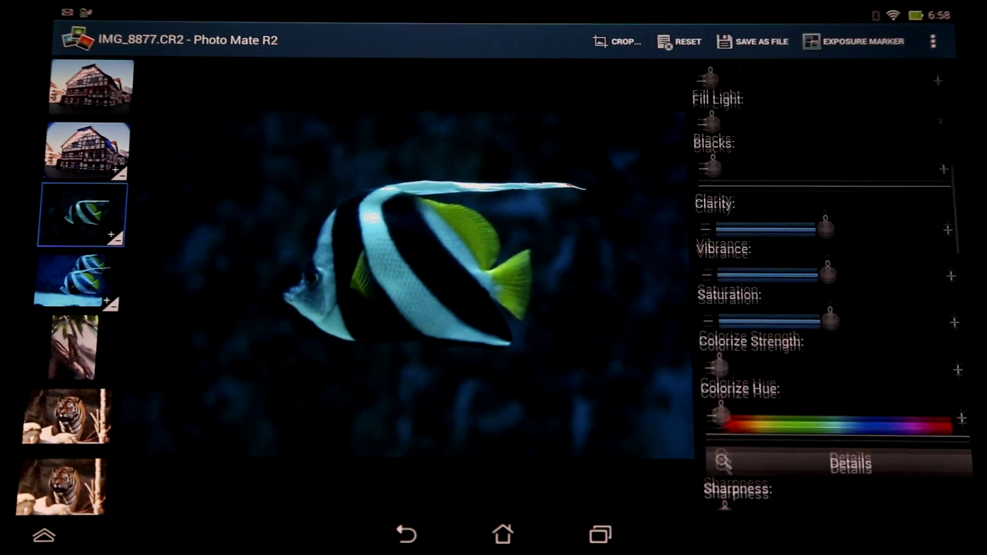
pyautogui.scroll(3, 833, 308)
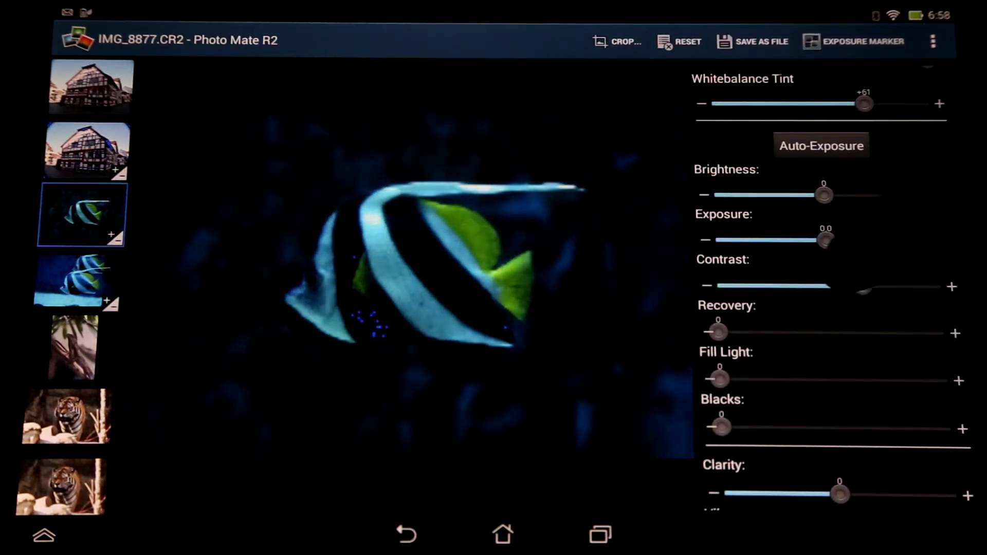
# Step: Brighten the angelfish photo with Contrast at +48 and Exposure at +1.5
pyautogui.moveTo(845, 286); pyautogui.dragTo(882, 286)
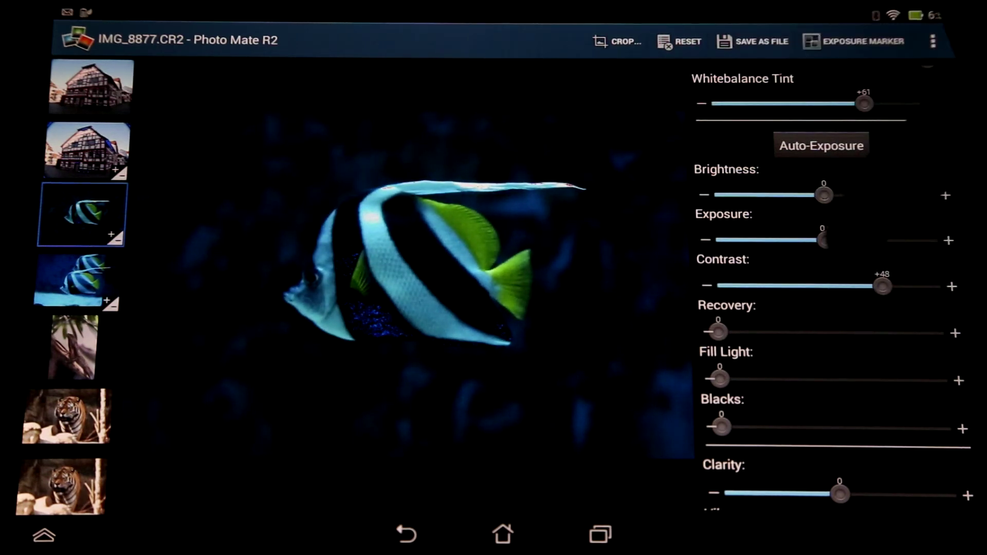
pyautogui.moveTo(826, 240); pyautogui.dragTo(868, 239)
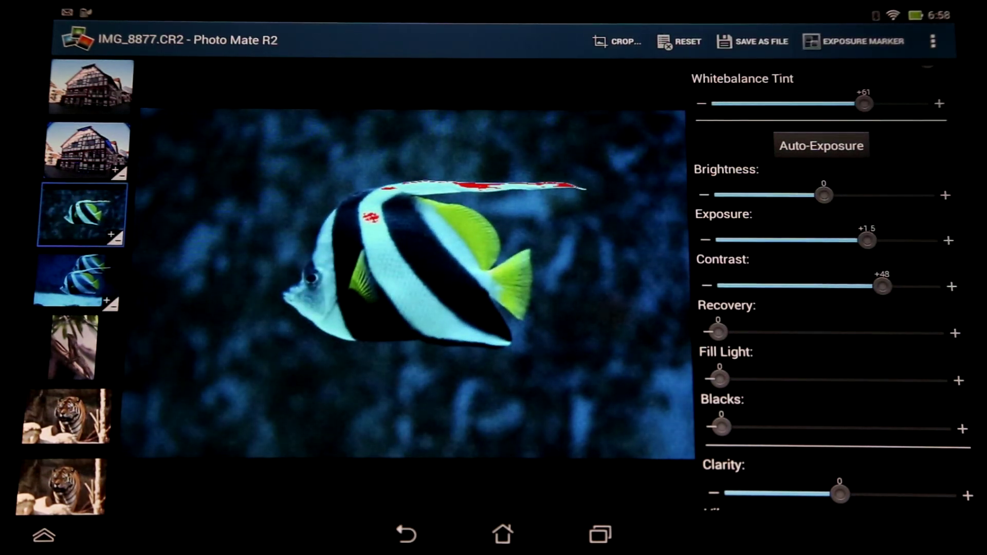